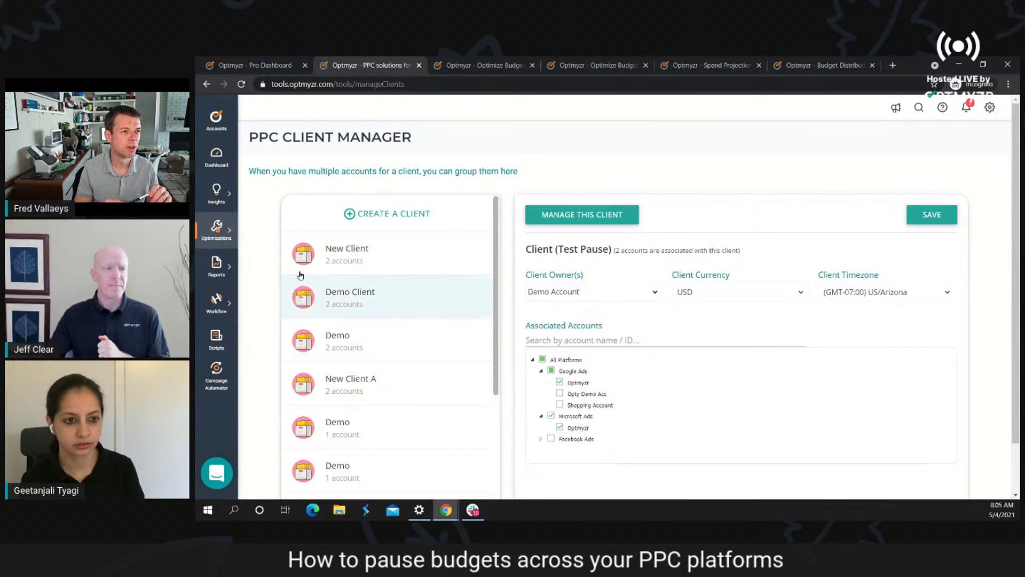
# Step: Open the Optimize Budgets Across Platforms tool from the budget optimizations
pyautogui.click(217, 235)
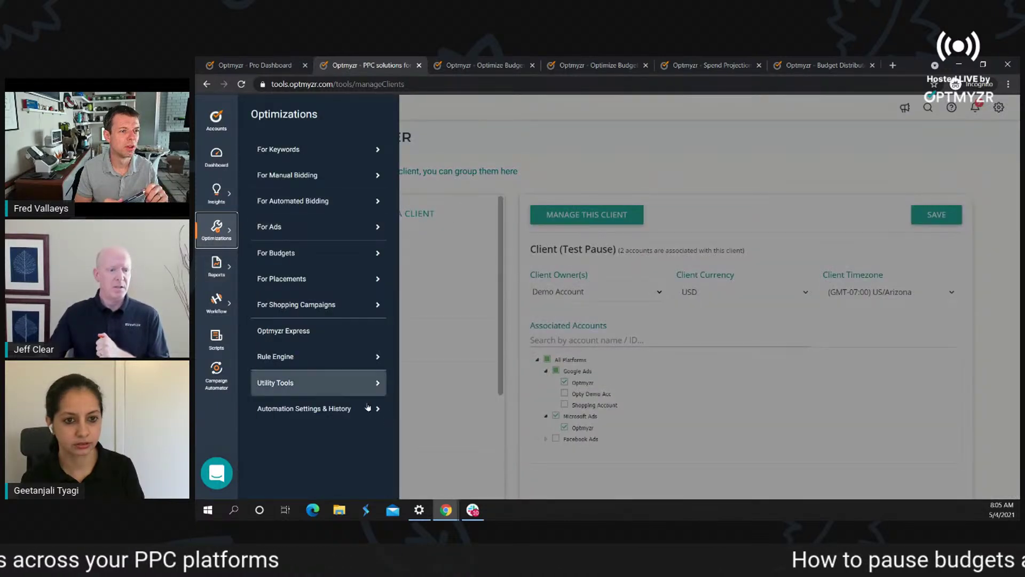
pyautogui.click(507, 149)
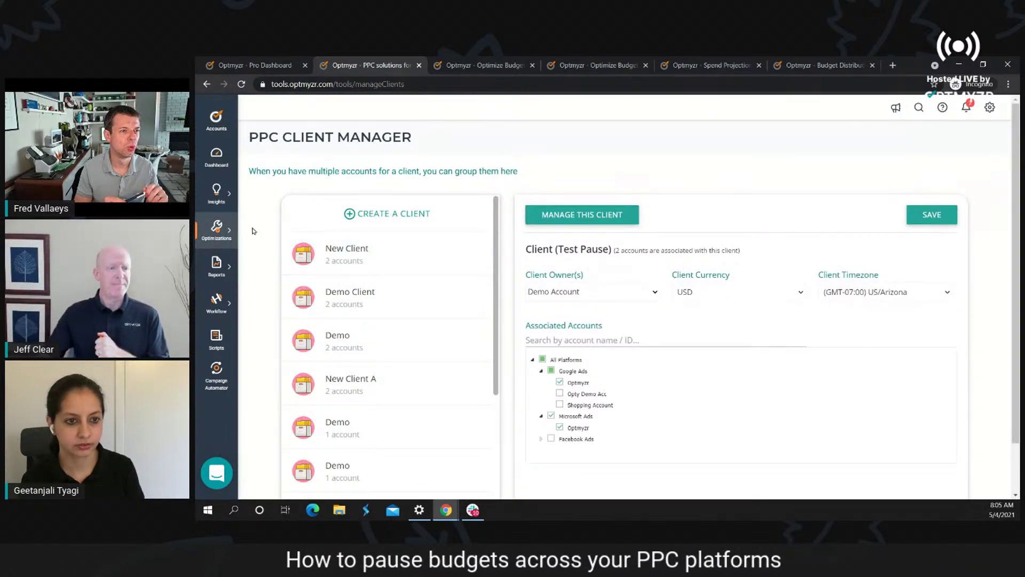
pyautogui.click(227, 231)
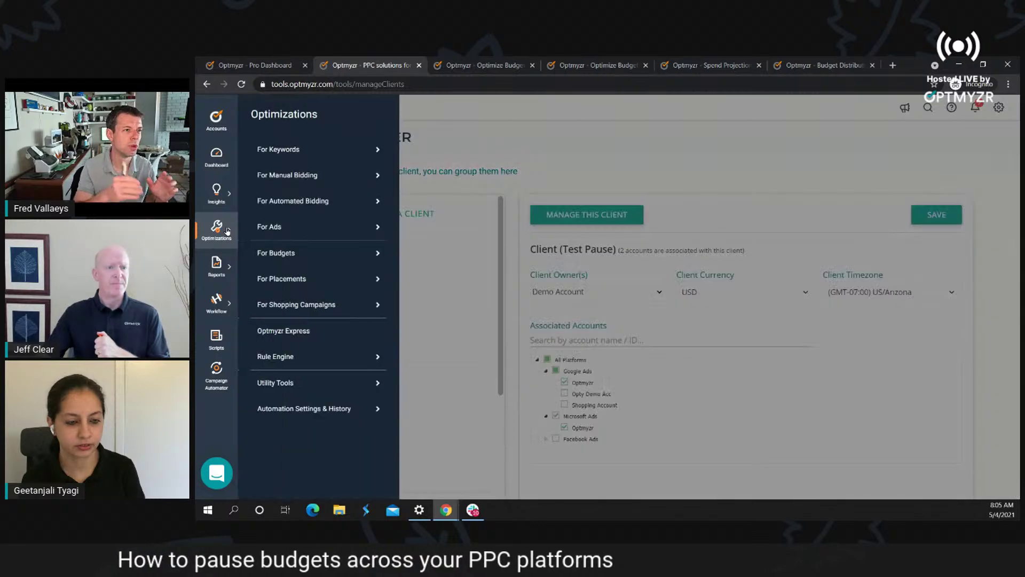
pyautogui.click(286, 251)
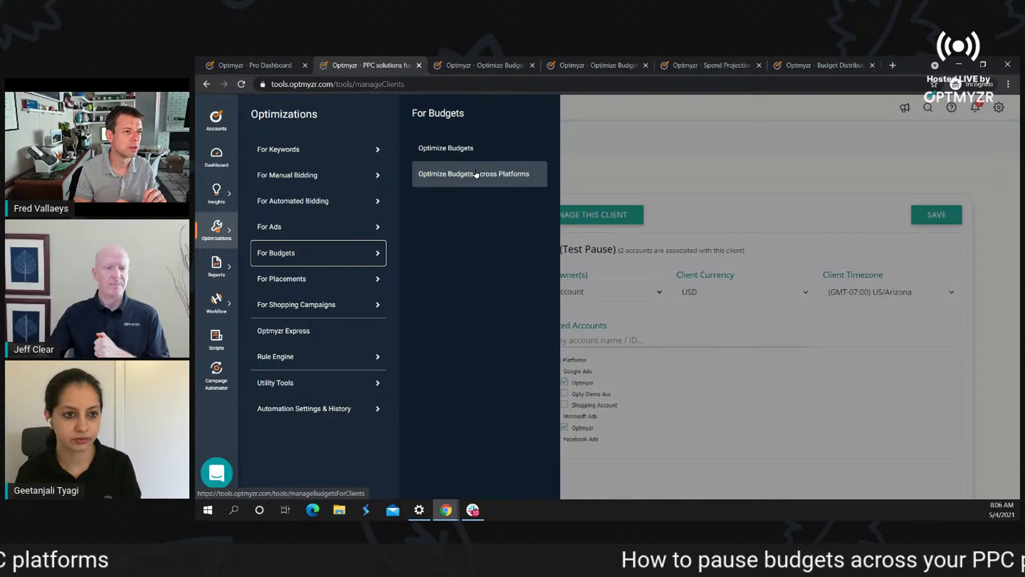
pyautogui.click(476, 174)
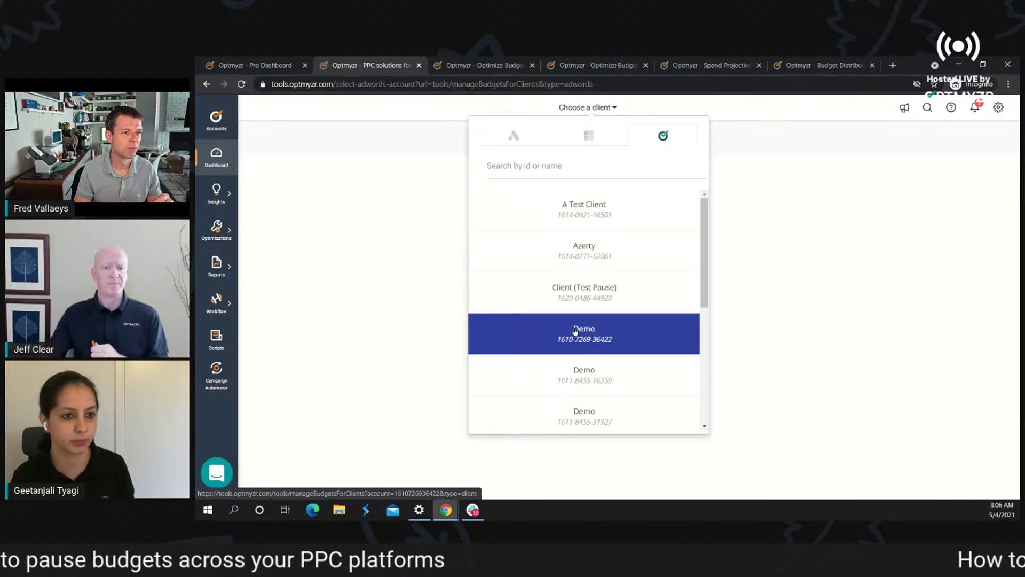
# Step: Look through the client list and select Client (Test Pause) for cross-platform budget management
pyautogui.scroll(-4, 576, 333)
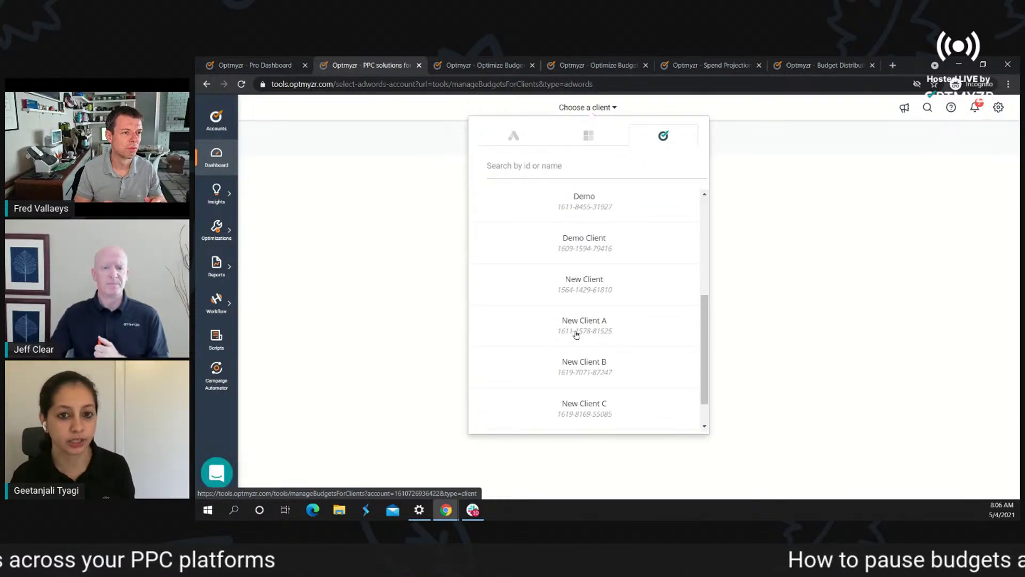
pyautogui.scroll(-1, 576, 335)
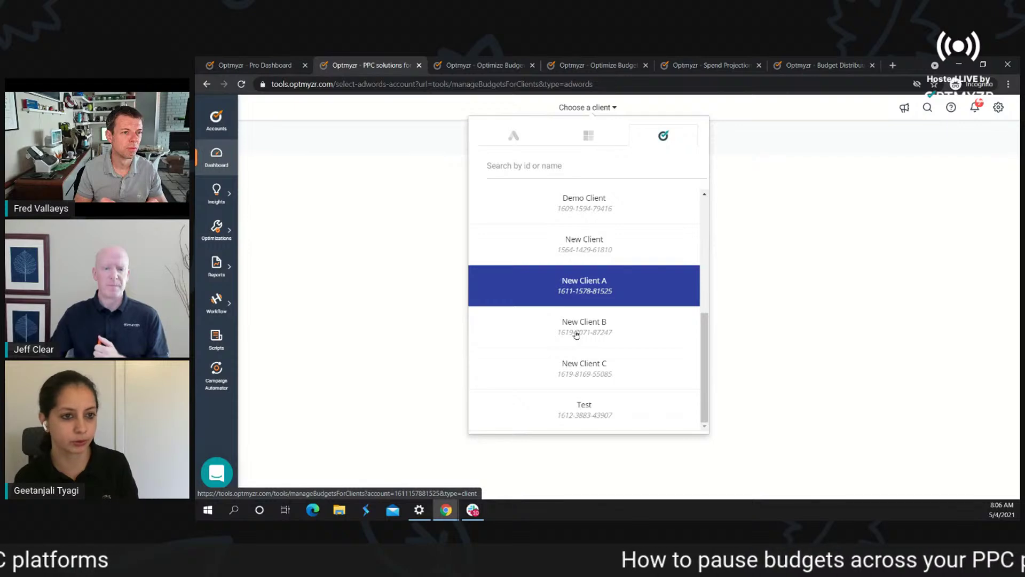
pyautogui.scroll(5, 576, 332)
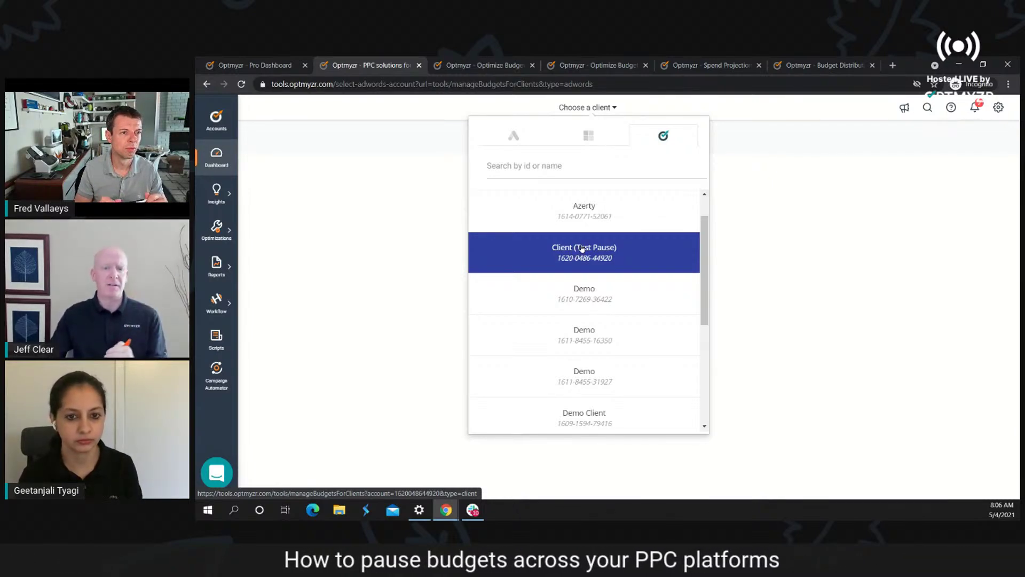
pyautogui.click(578, 251)
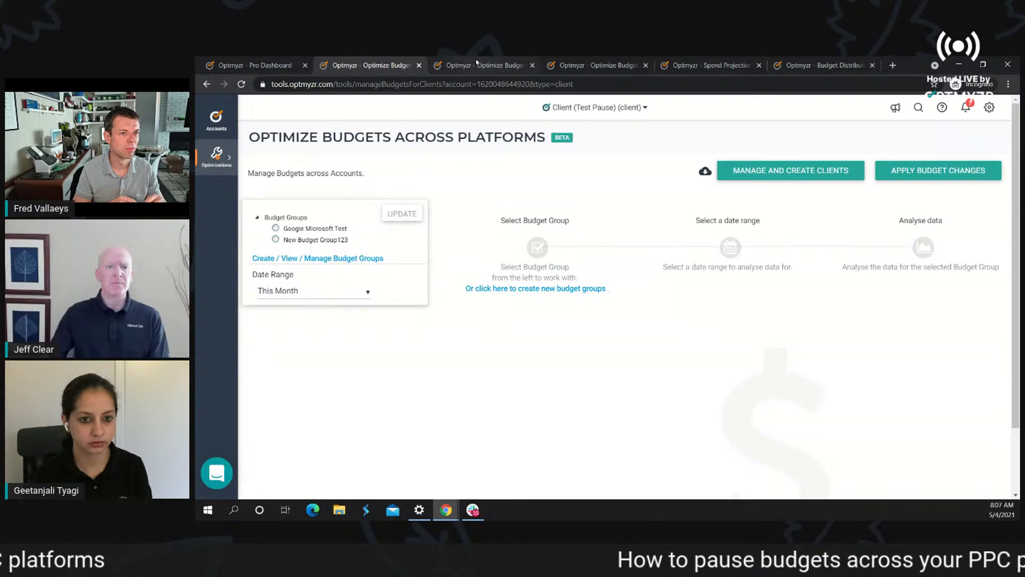
# Step: Inspect the Google Microsoft Test group's Google Ads and Microsoft Ads budgets and enable emails at 50%, 75% and 90% of target budget
pyautogui.click(475, 64)
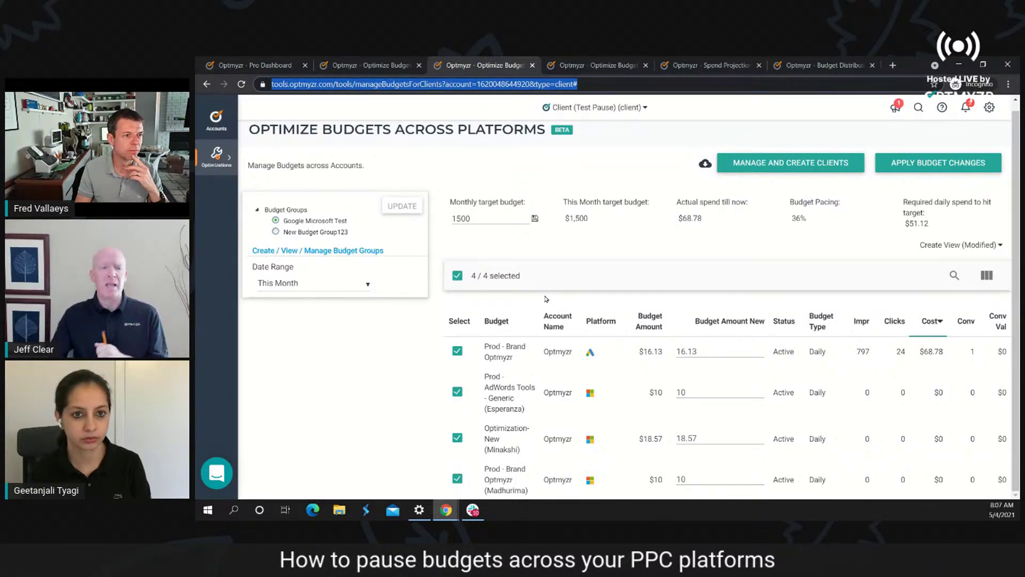
pyautogui.click(607, 66)
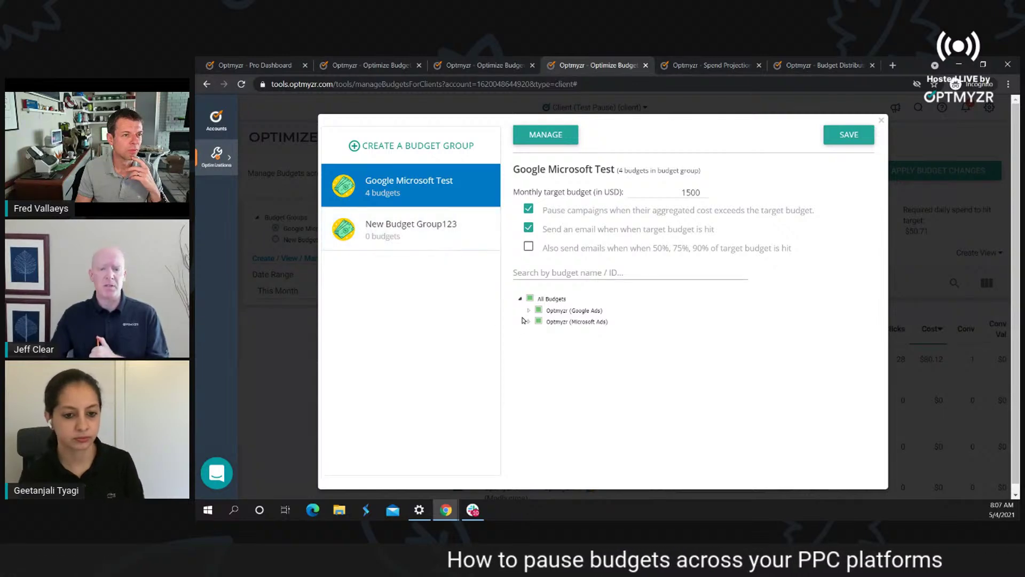
pyautogui.click(553, 310)
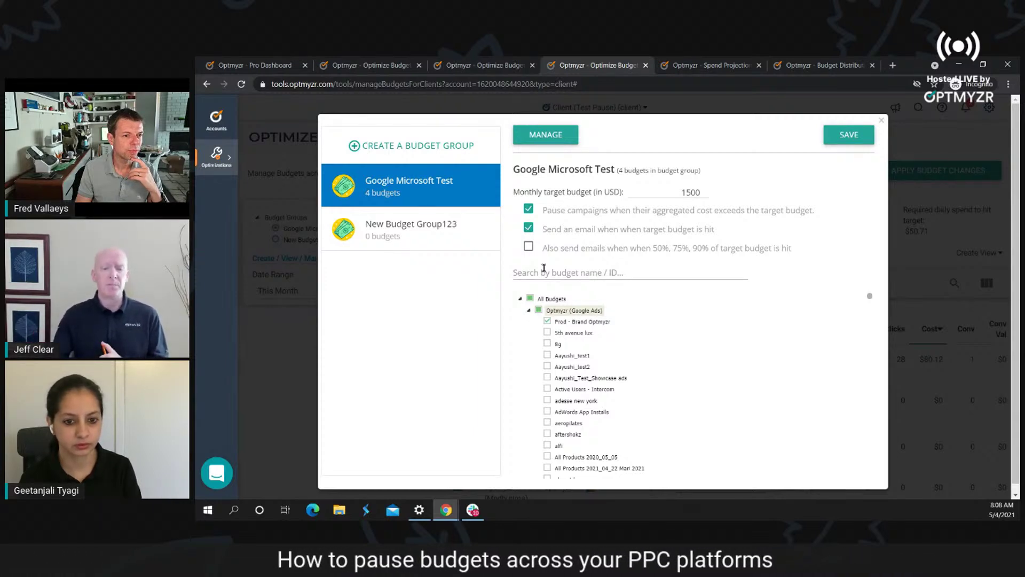
pyautogui.click(529, 312)
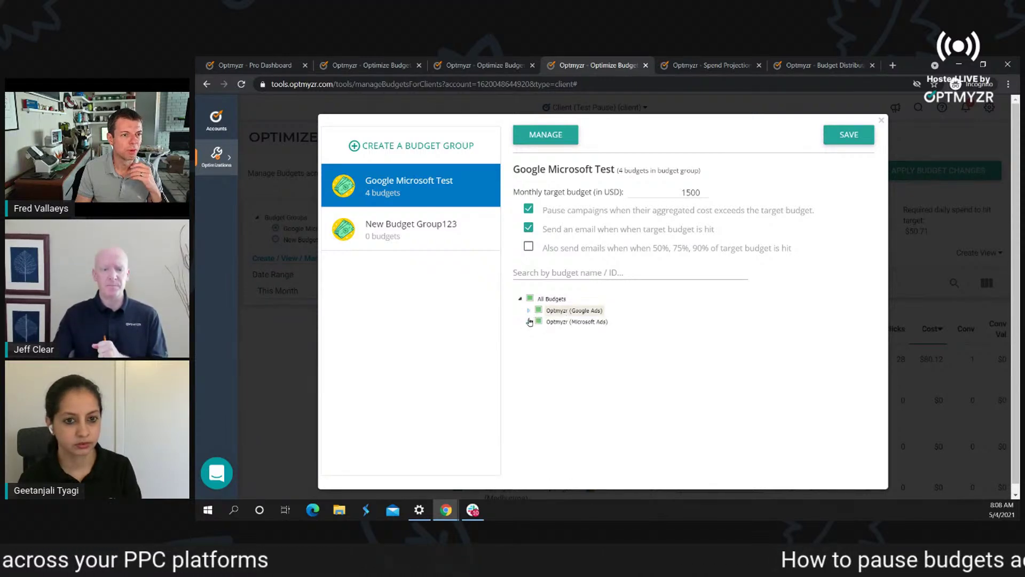
pyautogui.click(529, 323)
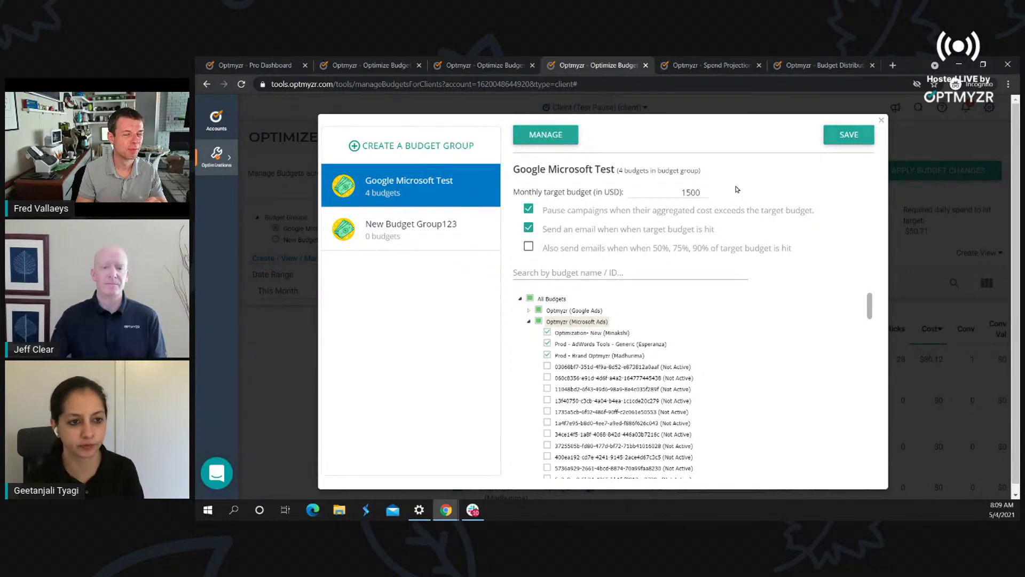
pyautogui.click(528, 247)
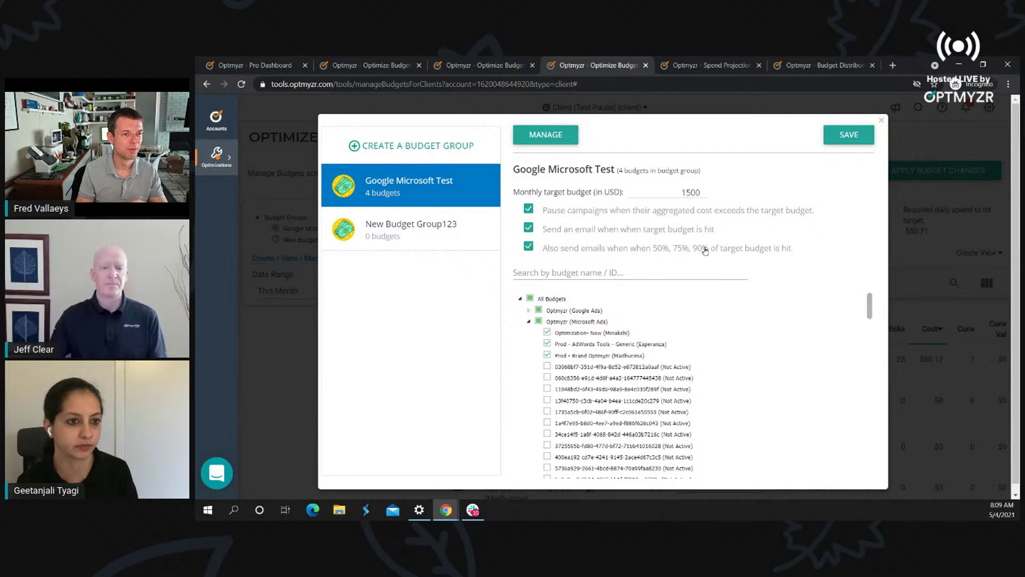
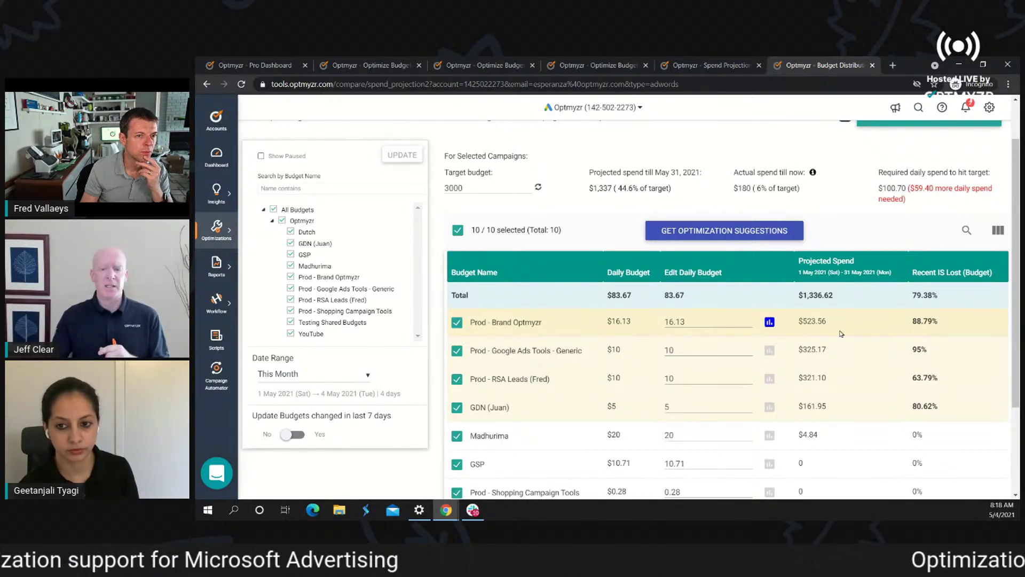
# Step: Examine the budget simulator for the Prod - Brand Optmyzr budget, then close it
pyautogui.doubleClick(690, 319)
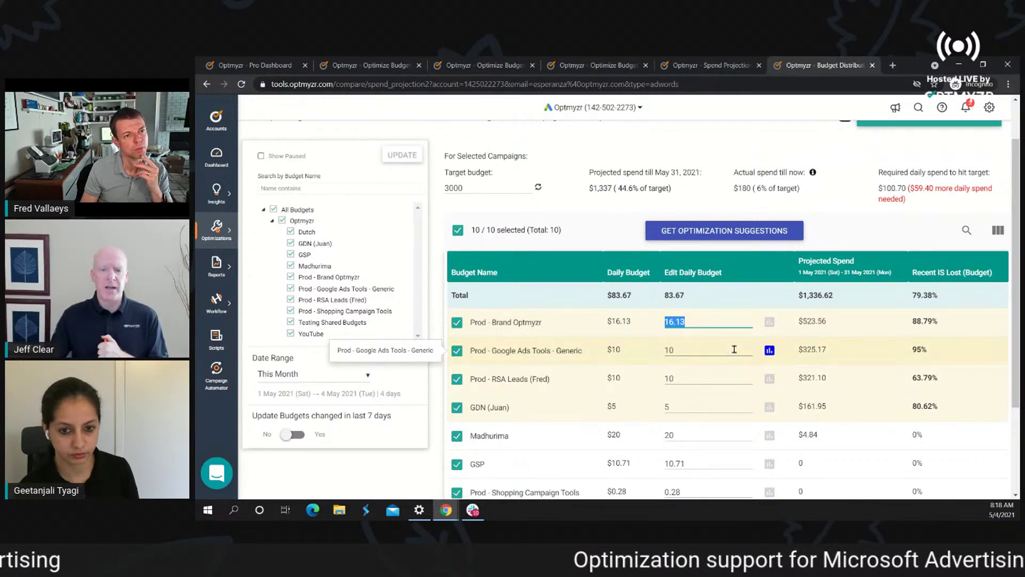
pyautogui.click(998, 230)
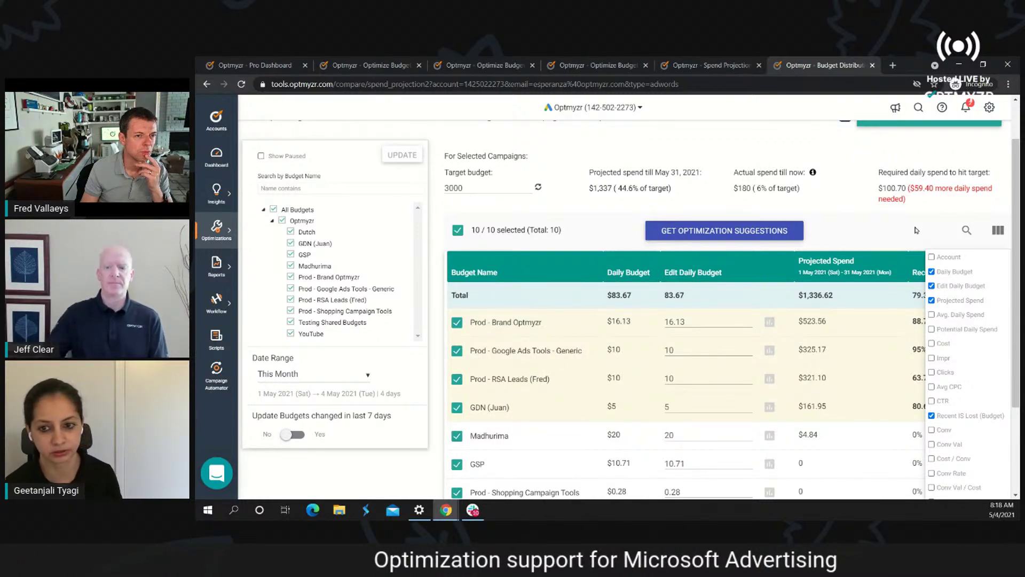
pyautogui.click(769, 322)
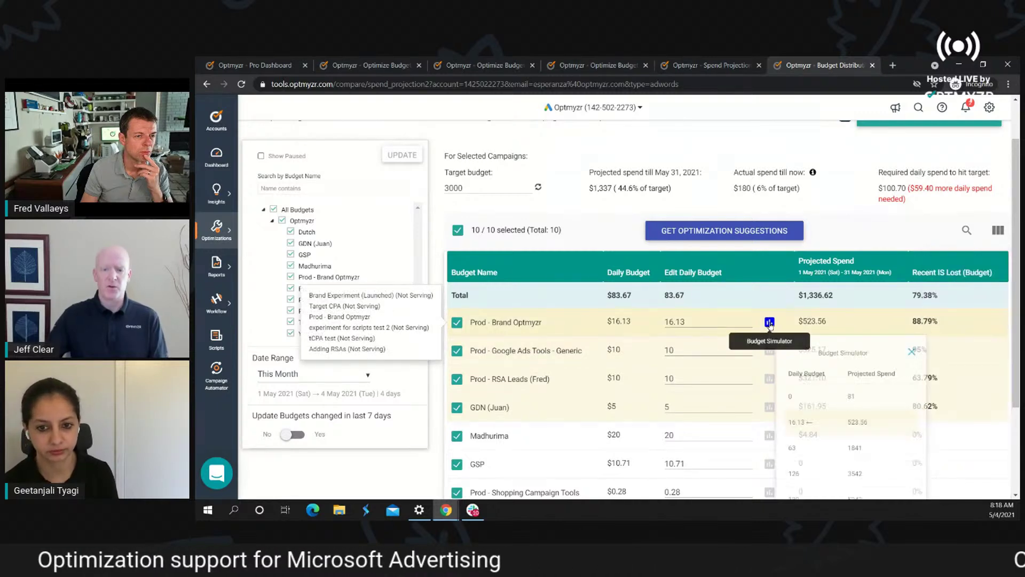
pyautogui.scroll(-1, 768, 340)
pyautogui.scroll(-1, 768, 340)
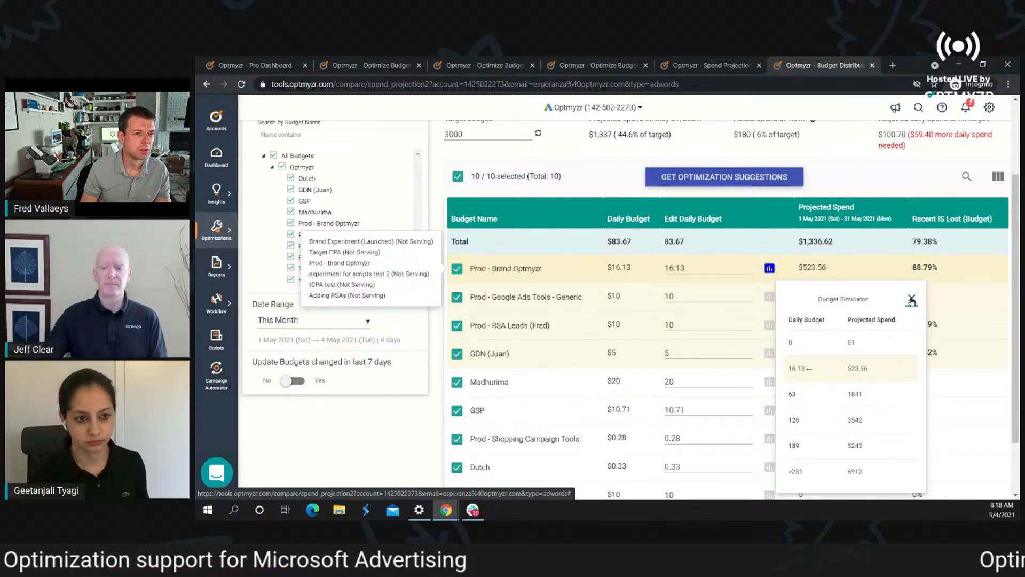
pyautogui.click(912, 300)
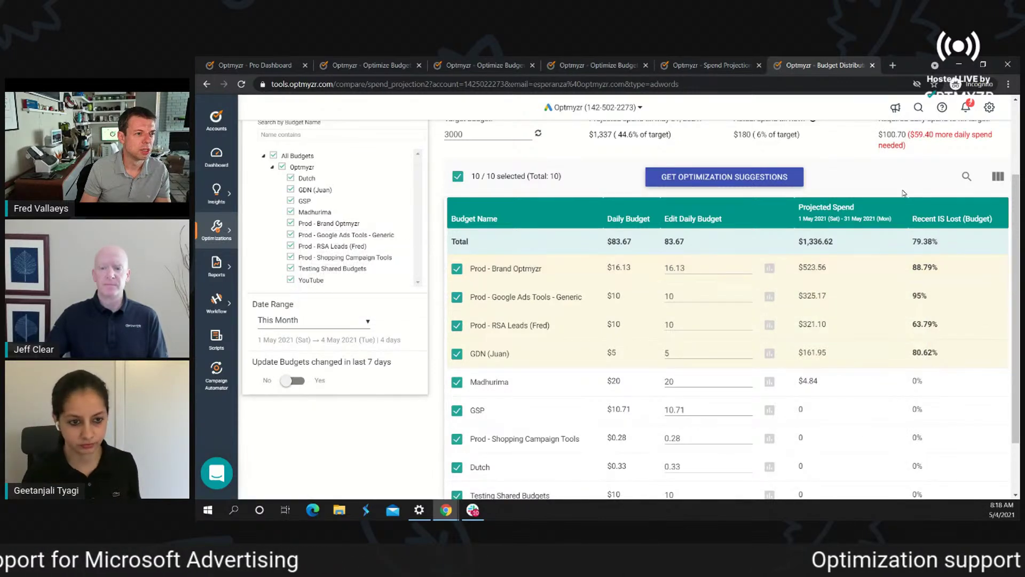
# Step: Review the campaign budgets' projected spend and lost impression share, and check which metric columns can be shown
pyautogui.scroll(2, 904, 194)
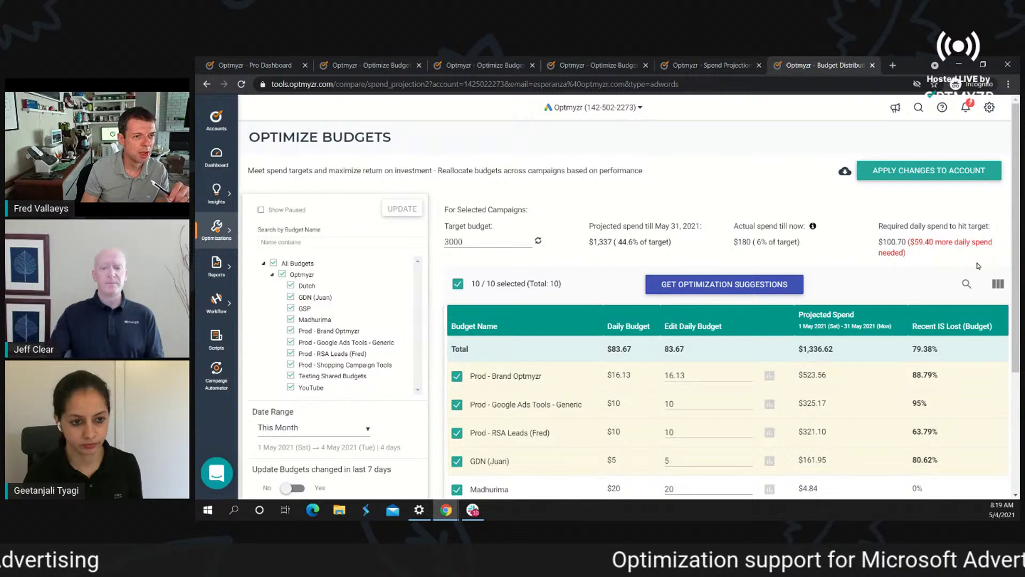
pyautogui.scroll(-3, 902, 360)
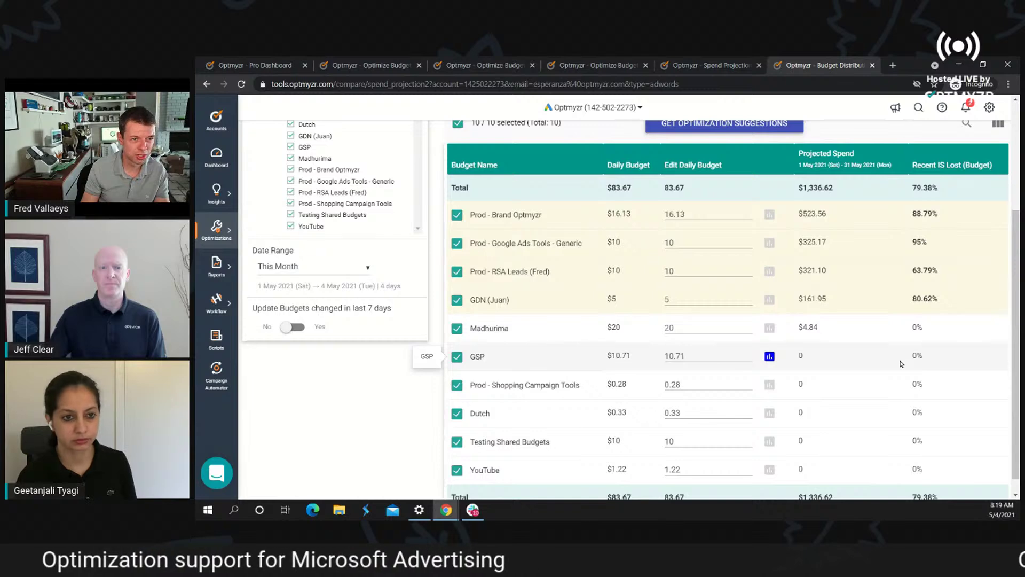
pyautogui.scroll(2, 901, 364)
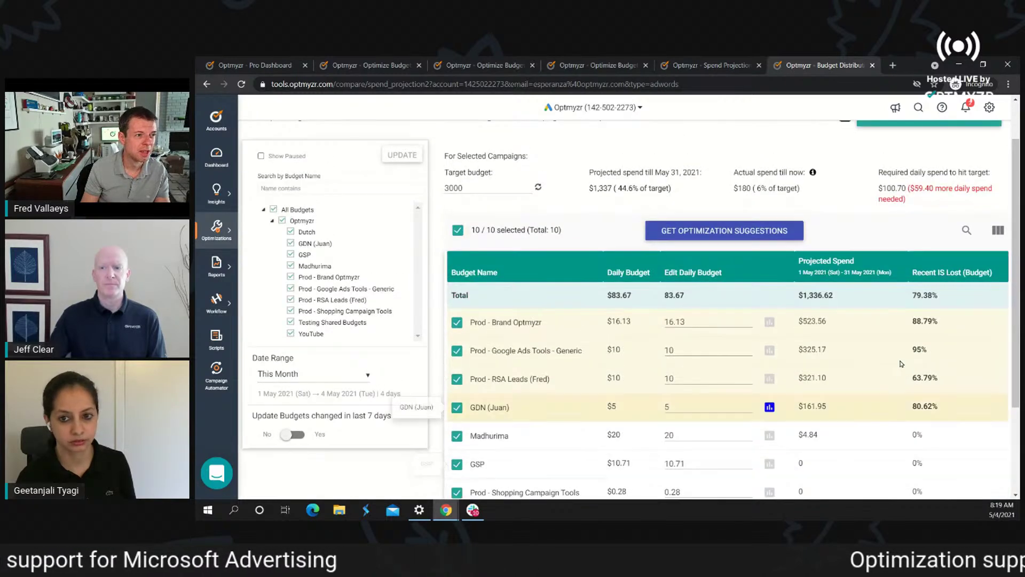
pyautogui.scroll(1, 901, 364)
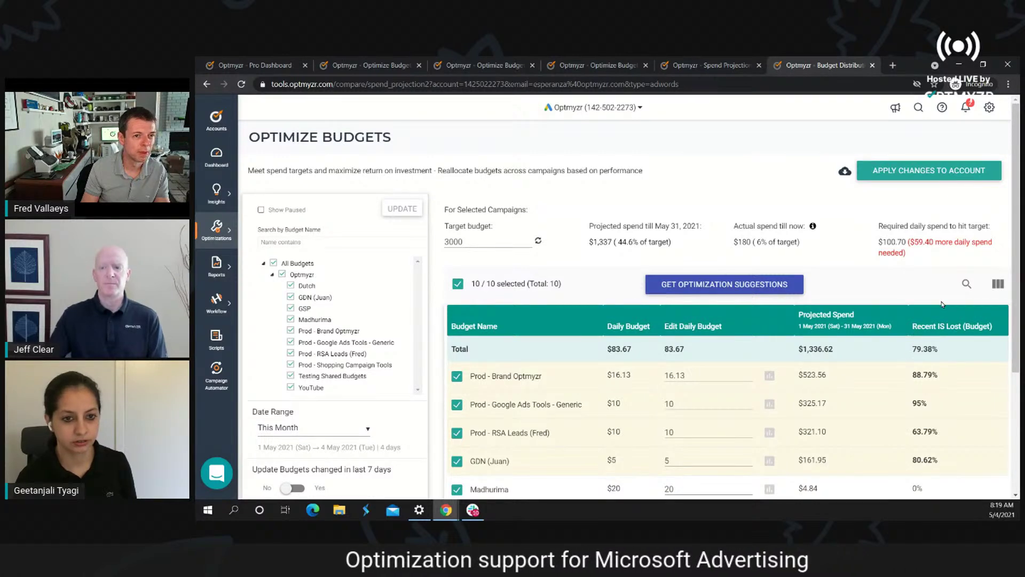
pyautogui.click(998, 286)
pyautogui.click(996, 287)
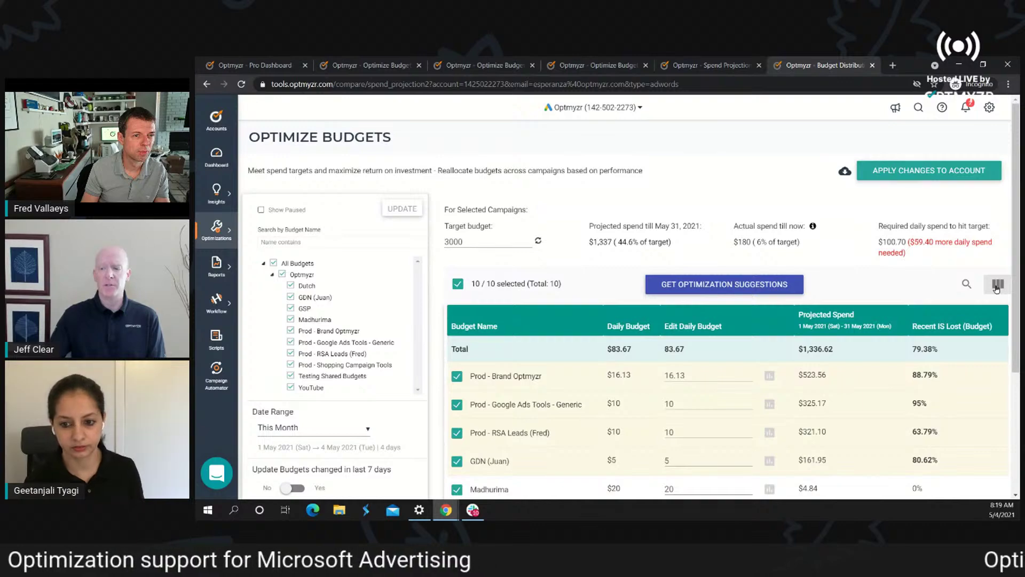
pyautogui.click(996, 287)
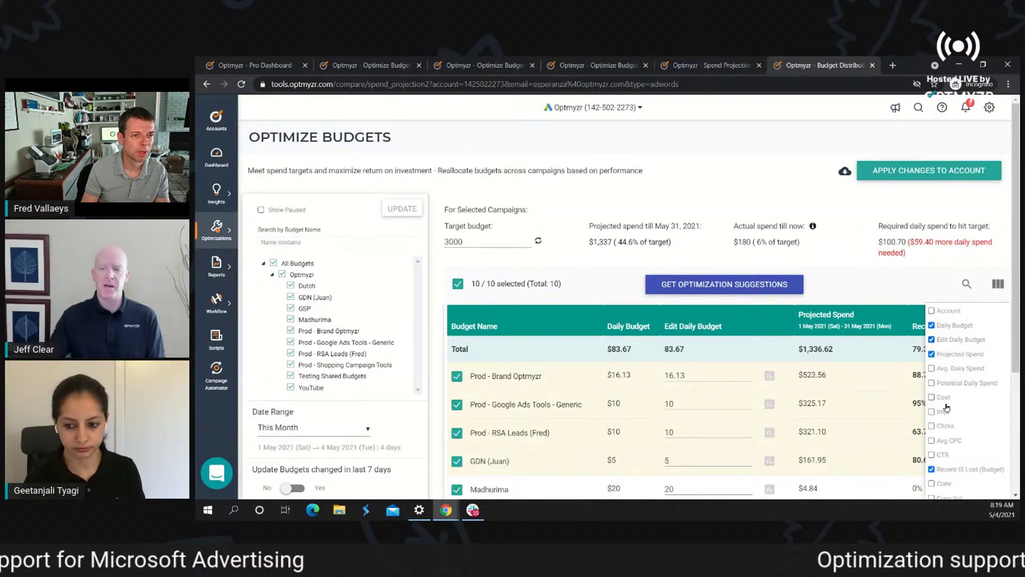
pyautogui.scroll(-1, 962, 425)
pyautogui.scroll(-3, 961, 425)
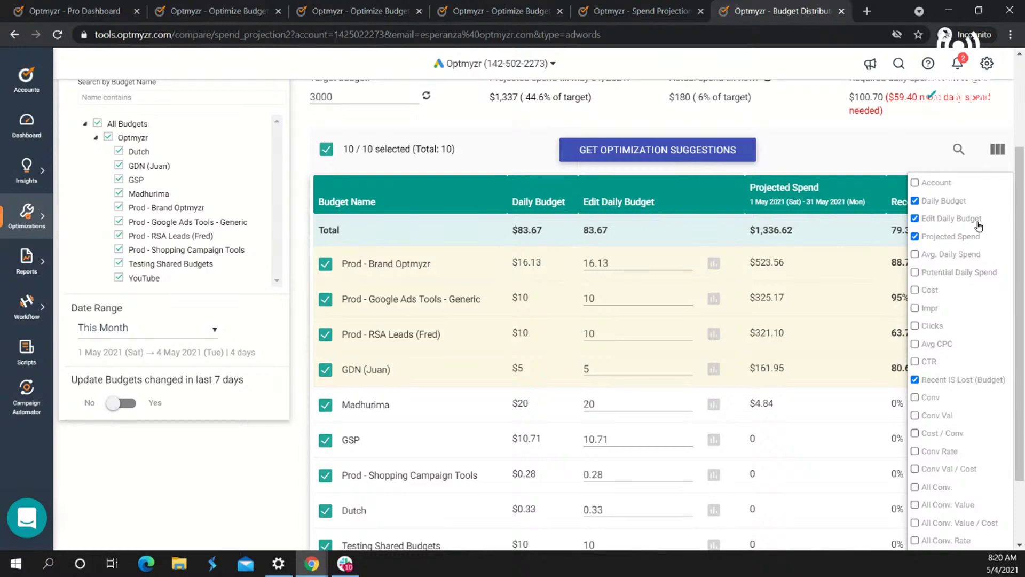
pyautogui.click(899, 157)
pyautogui.scroll(2, 918, 183)
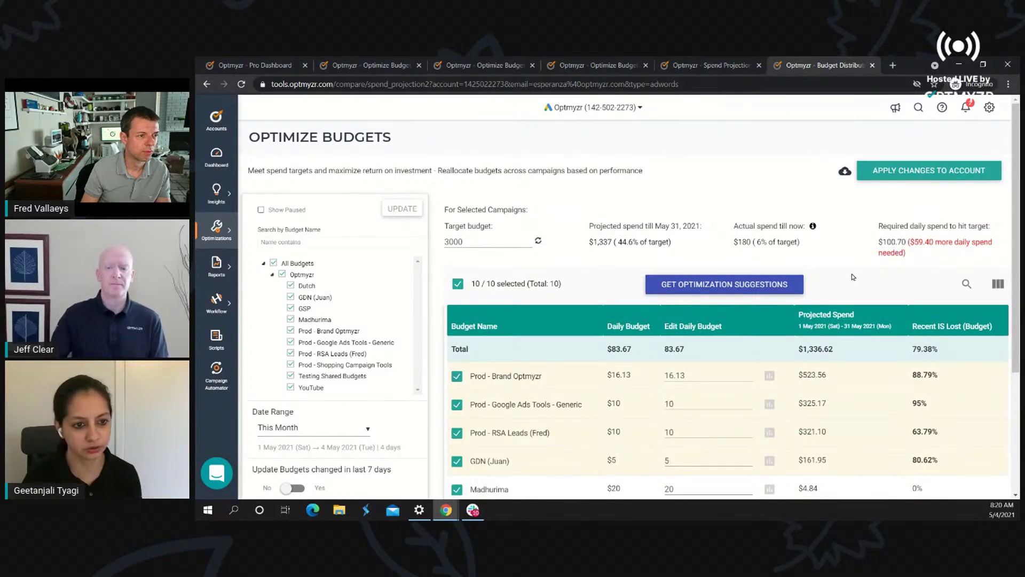
# Step: Generate optimization suggestions for the selected budgets and choose the click-maximizing reallocation with a $4,575 projected spend
pyautogui.click(722, 284)
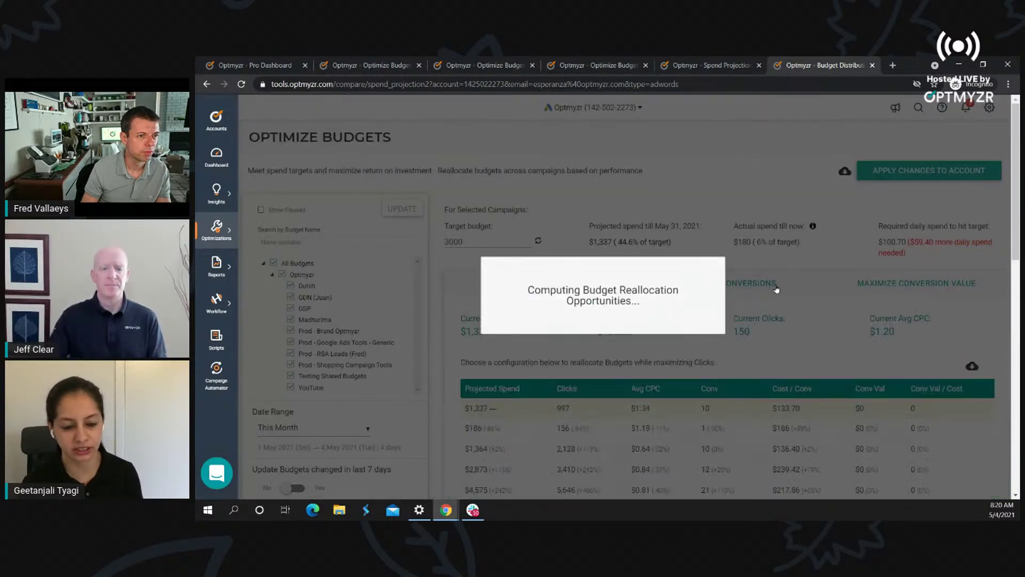
pyautogui.scroll(-4, 821, 270)
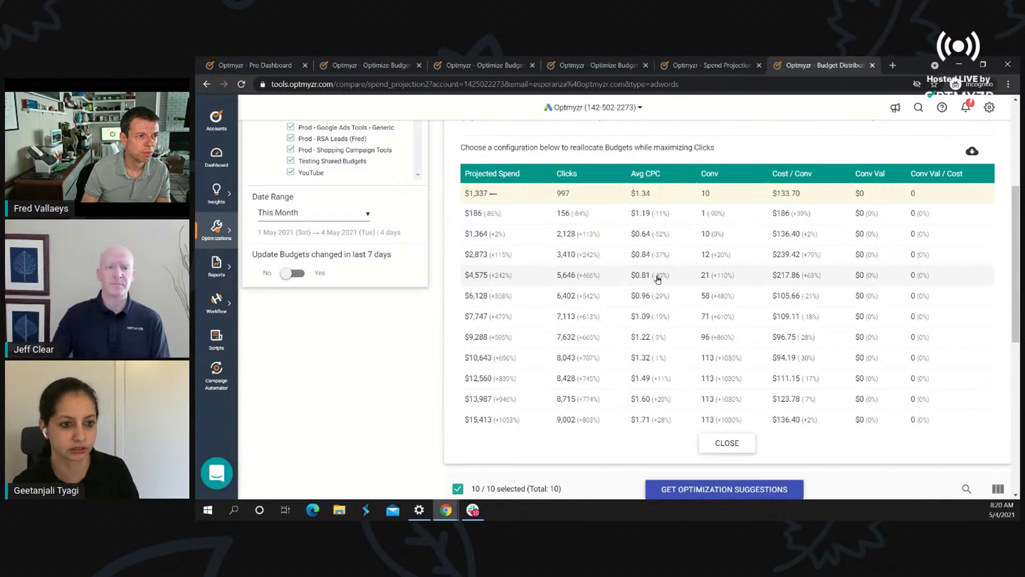
pyautogui.scroll(2, 658, 278)
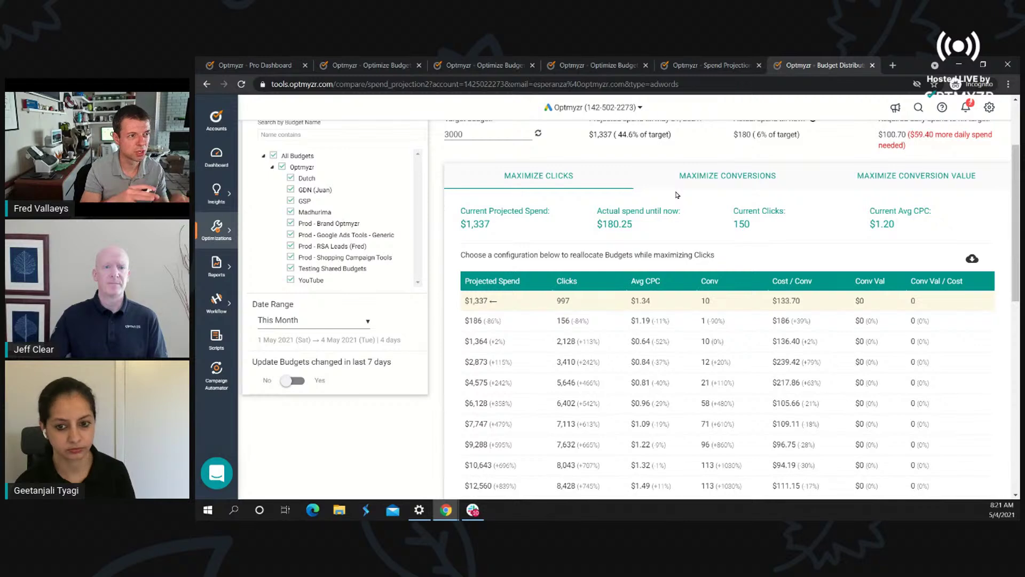
pyautogui.scroll(-1, 797, 220)
pyautogui.scroll(-1, 797, 219)
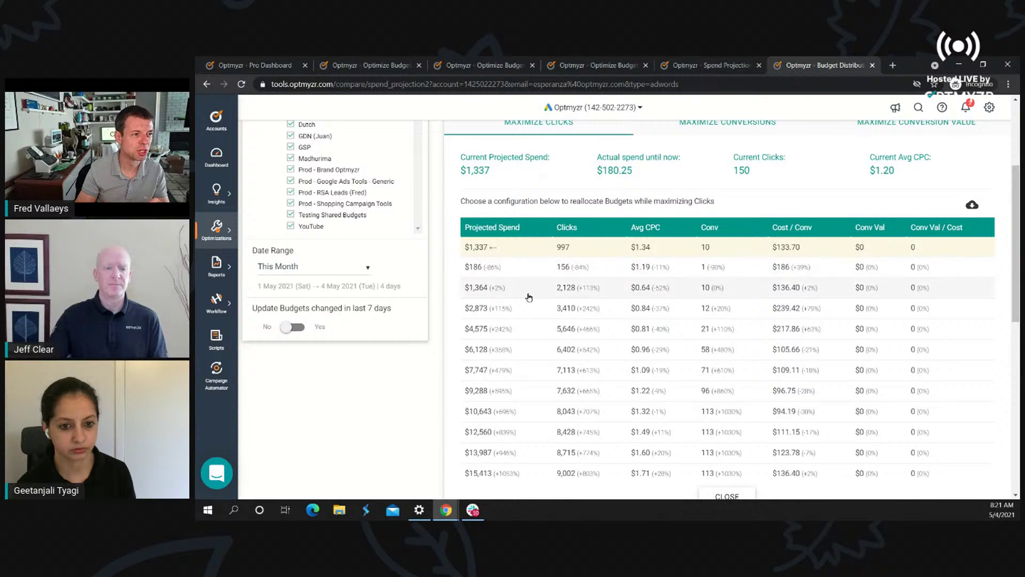
pyautogui.click(479, 329)
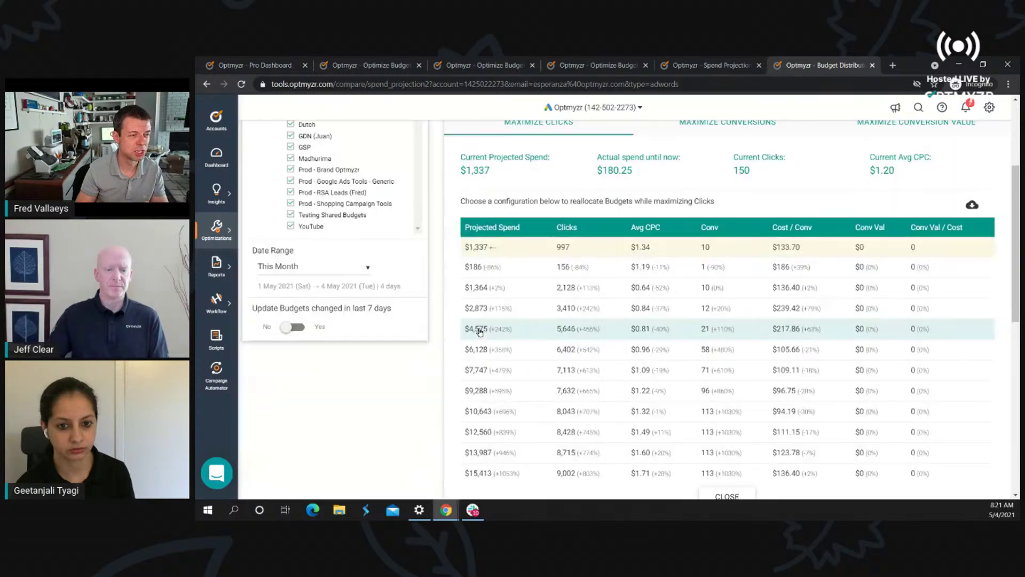
pyautogui.scroll(-6, 726, 311)
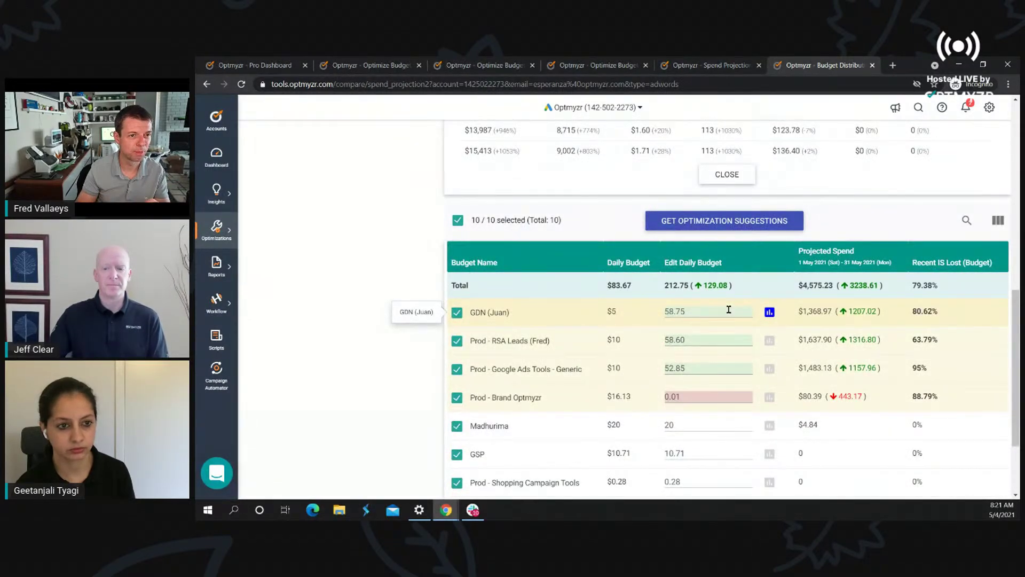
# Step: Compare the $4,575 click-maximizing configuration's clicks, CPC and conversions with the suggested daily budgets for each campaign
pyautogui.scroll(4, 728, 309)
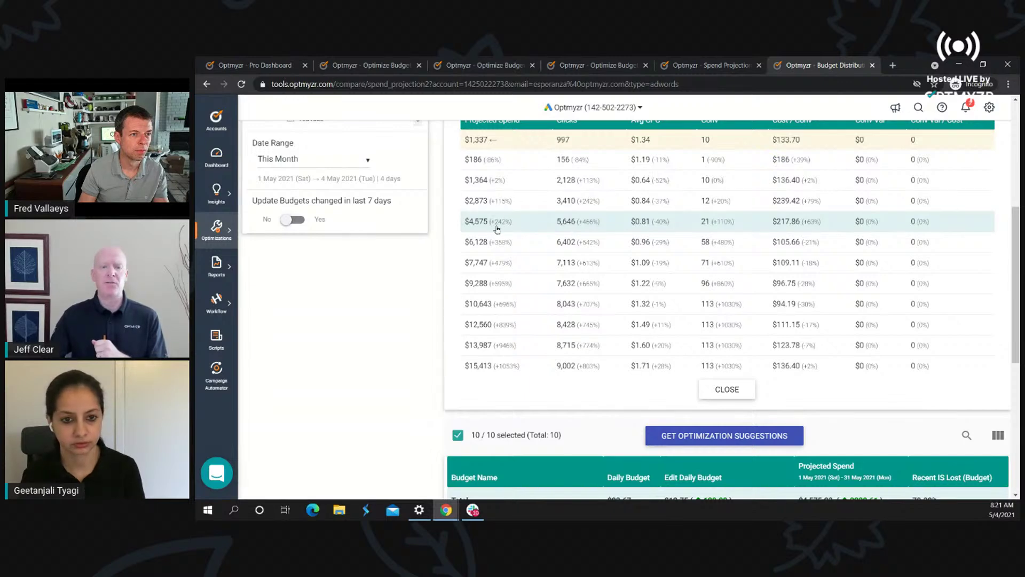
pyautogui.scroll(1, 526, 224)
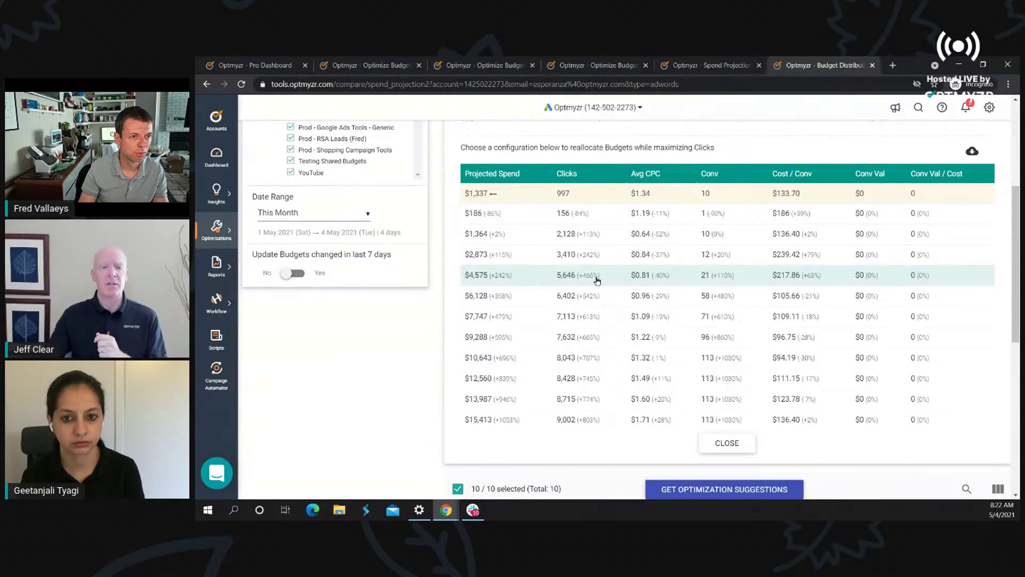
pyautogui.scroll(-4, 597, 279)
pyautogui.scroll(-2, 603, 288)
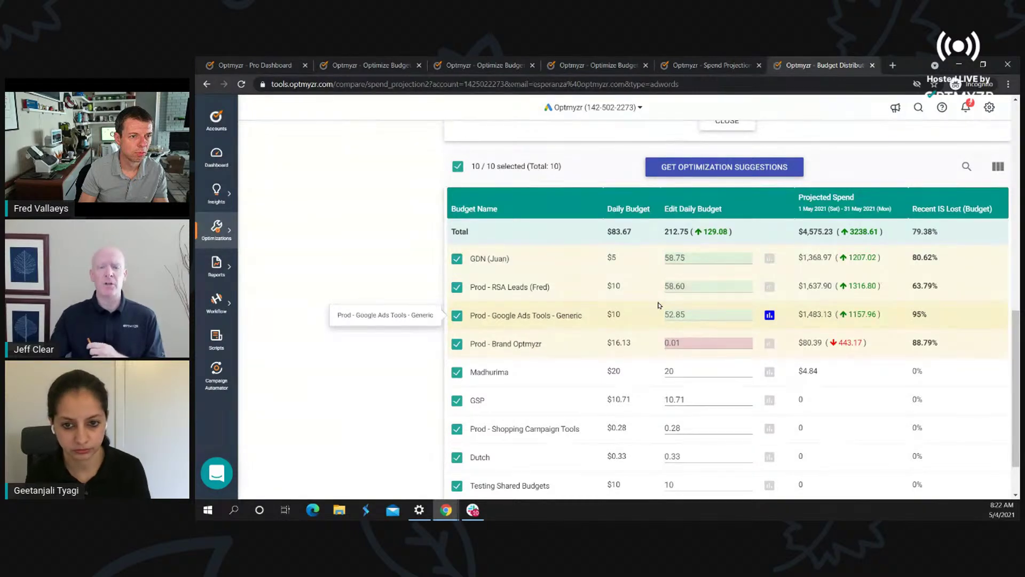
pyautogui.scroll(1, 658, 305)
pyautogui.scroll(3, 658, 306)
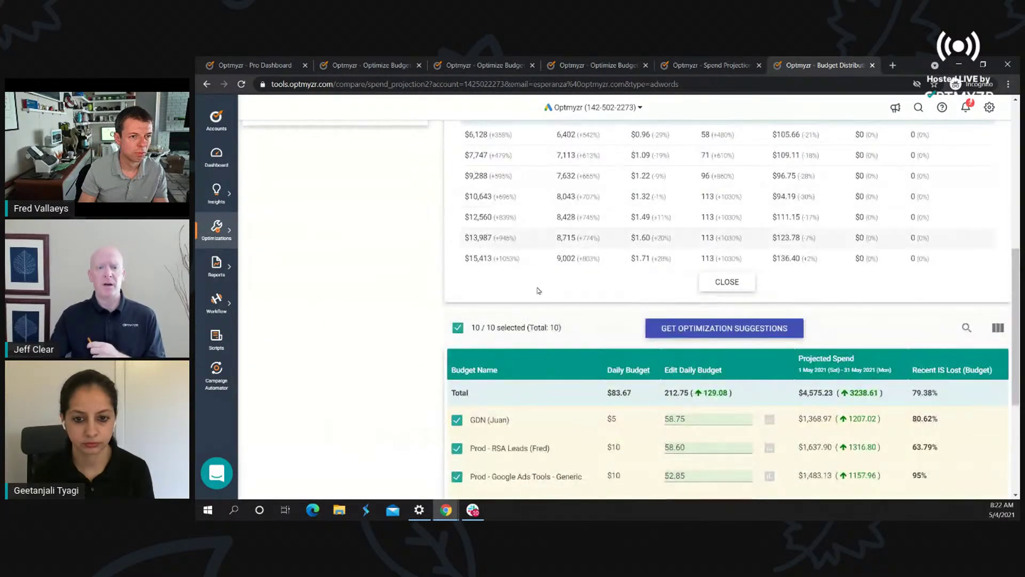
pyautogui.scroll(-3, 697, 422)
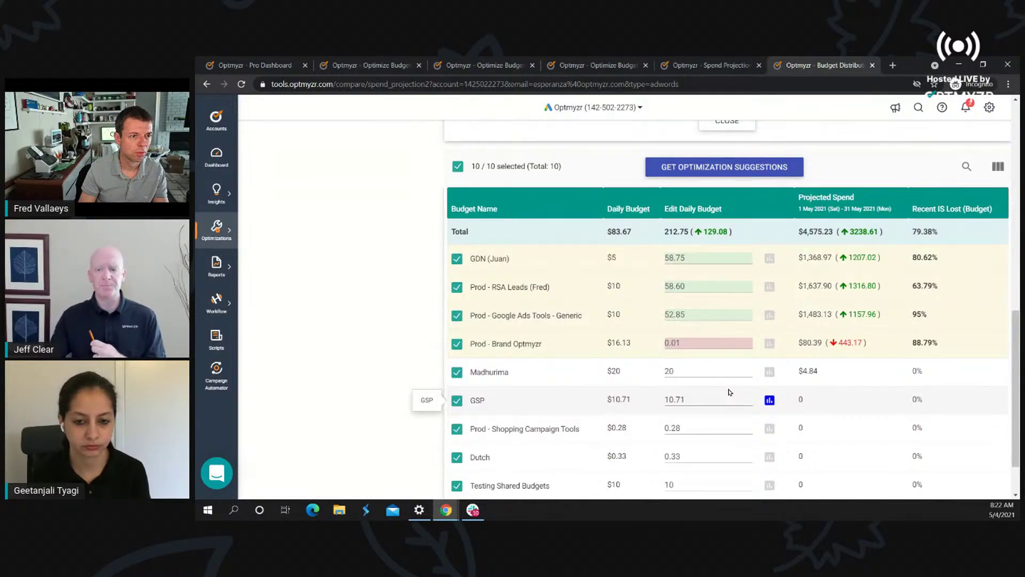
# Step: Review the target budget, projected spend and required daily spend summary against the reallocated campaign budgets
pyautogui.scroll(5, 729, 392)
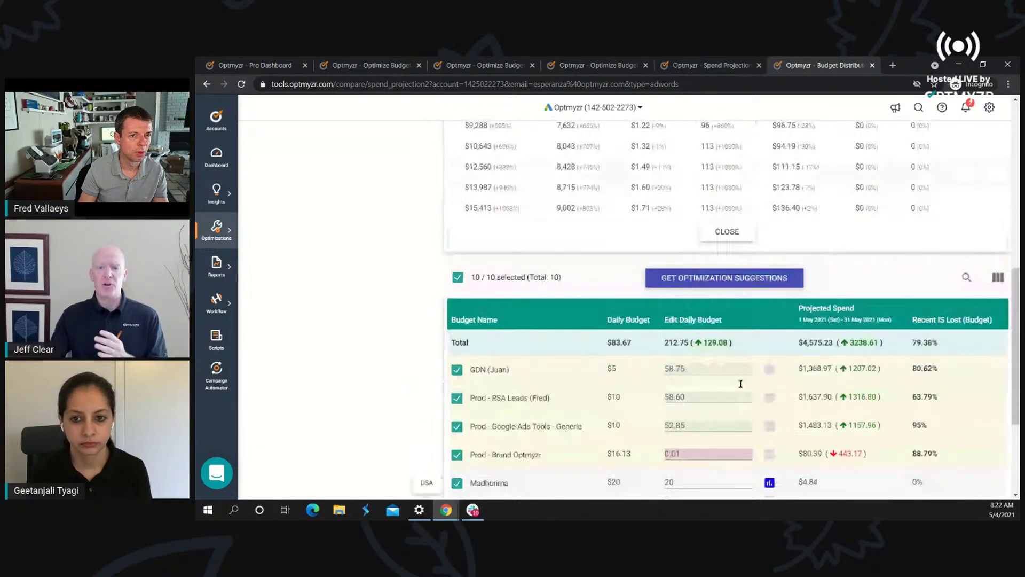
pyautogui.scroll(5, 747, 374)
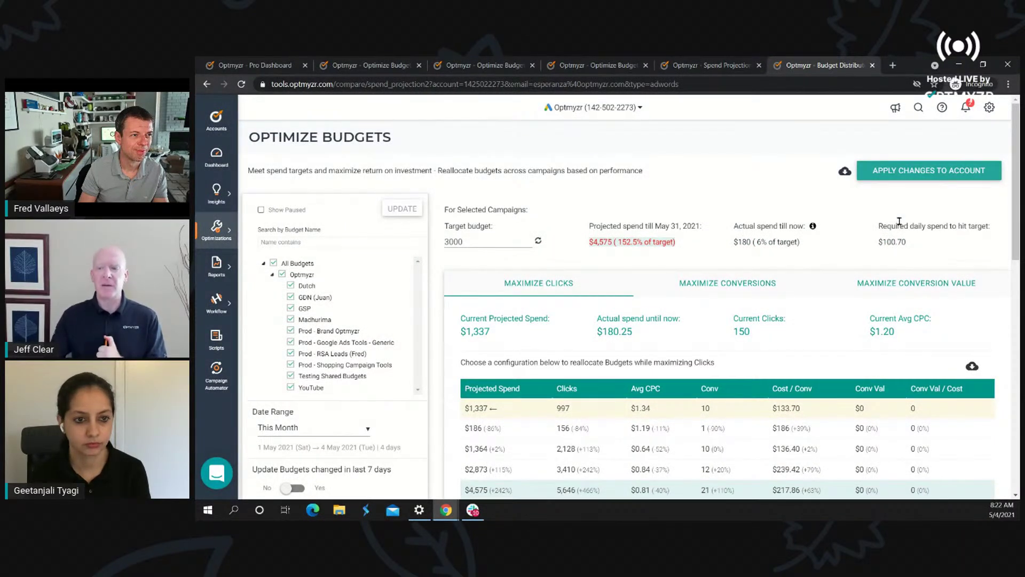
pyautogui.scroll(-2, 899, 223)
pyautogui.scroll(2, 899, 223)
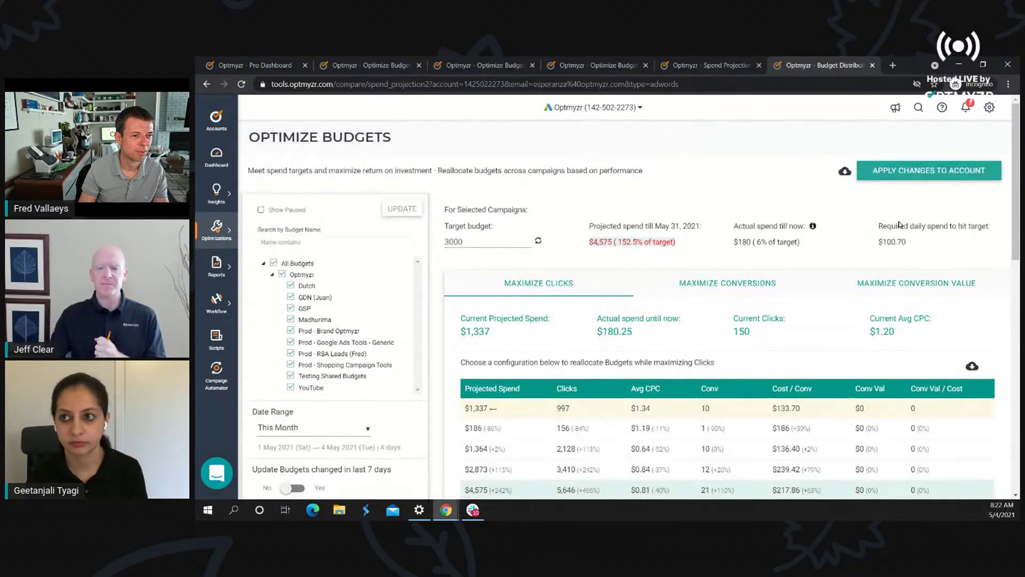
pyautogui.scroll(-10, 899, 225)
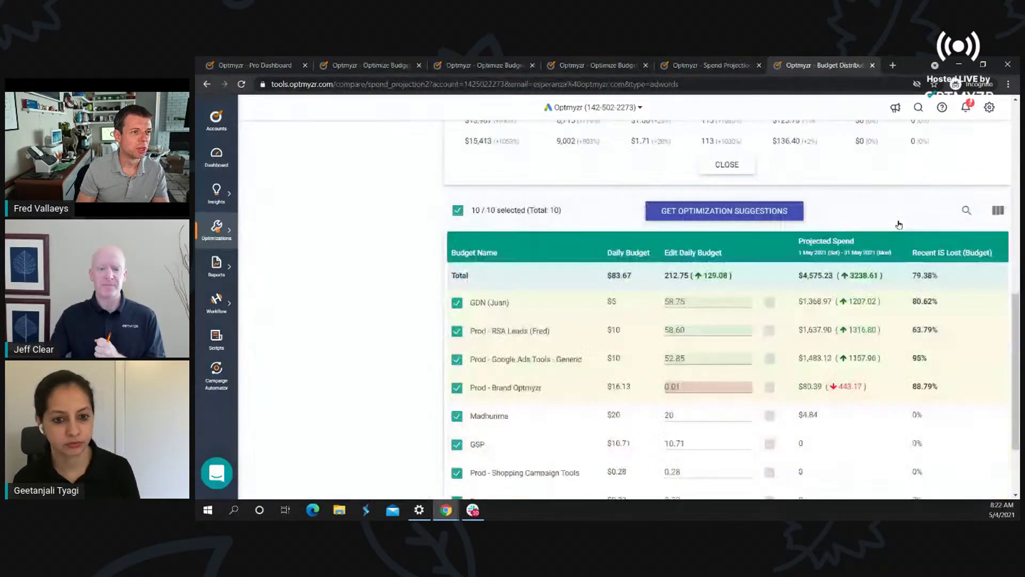